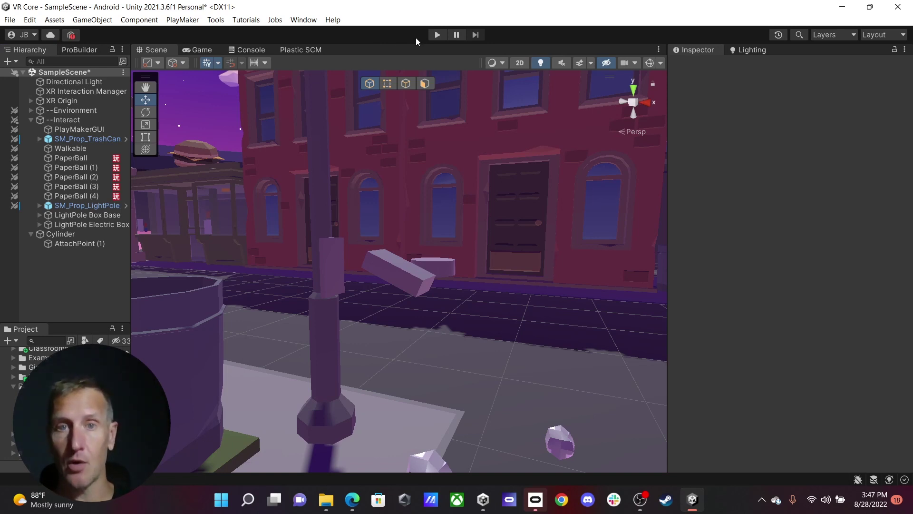
Run a quick play-mode test in the Game view, then stop it
click(436, 34)
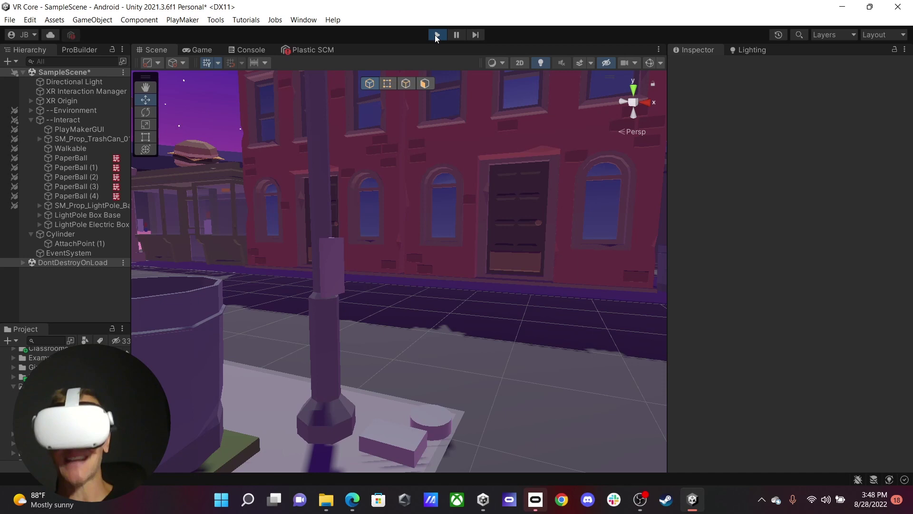
click(200, 49)
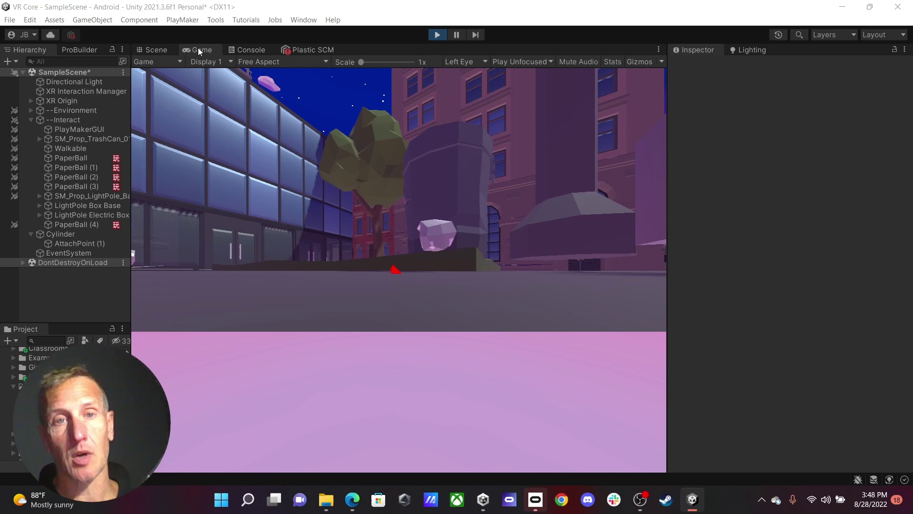
click(437, 34)
Open LightPole Box Base's socket Interaction Layer Mask choices from the Scene view
click(156, 49)
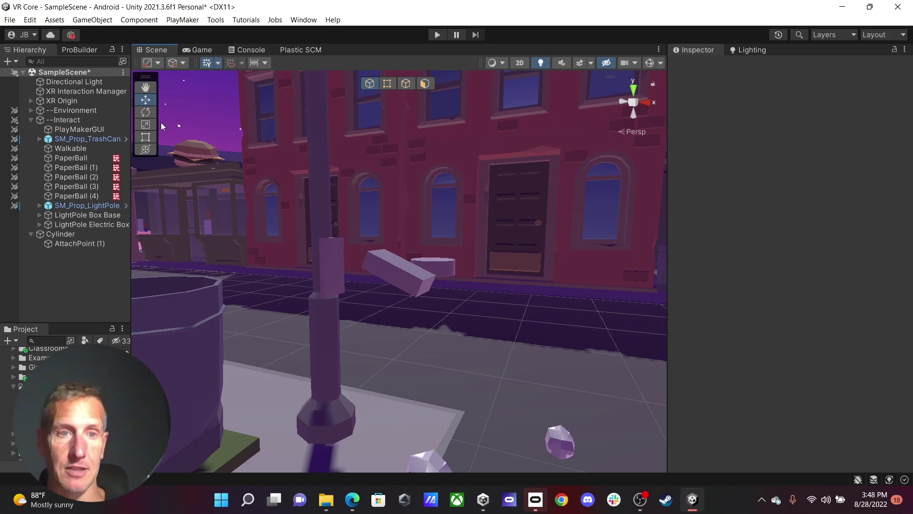
click(74, 214)
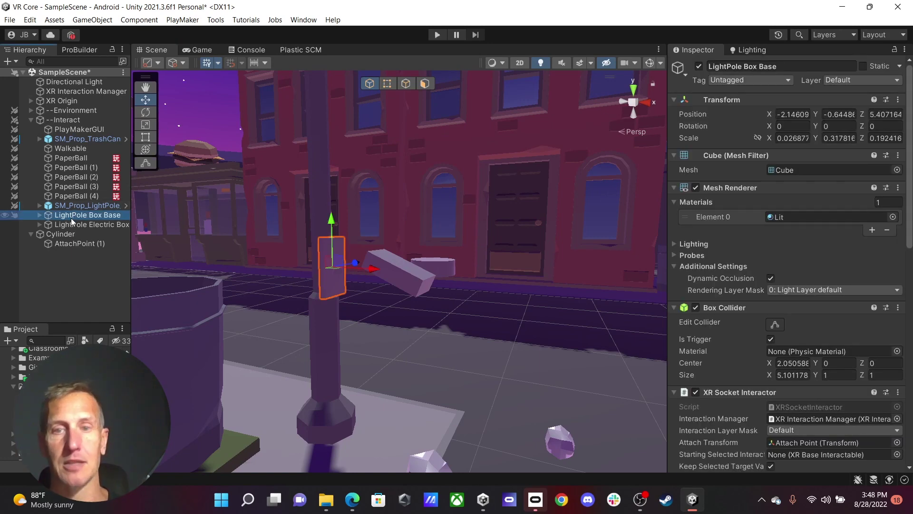
scroll(736, 312, down, 3)
scroll(737, 314, down, 2)
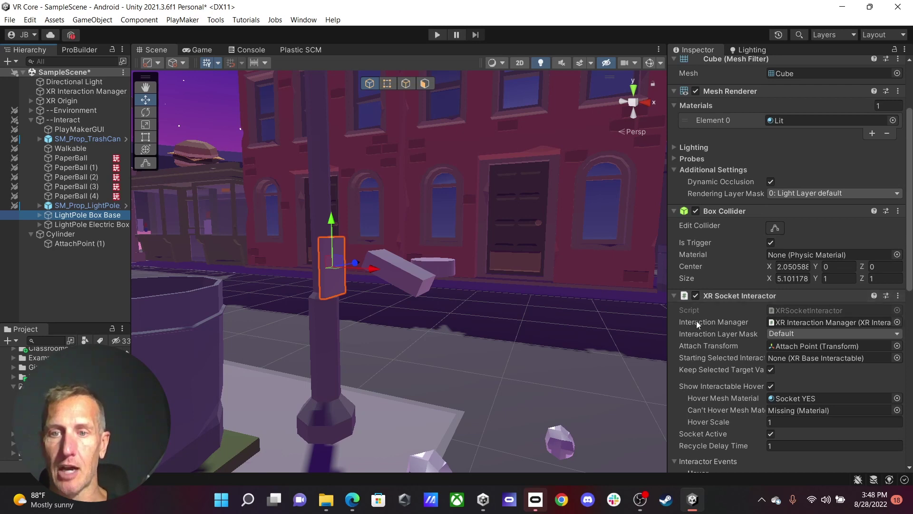
click(791, 333)
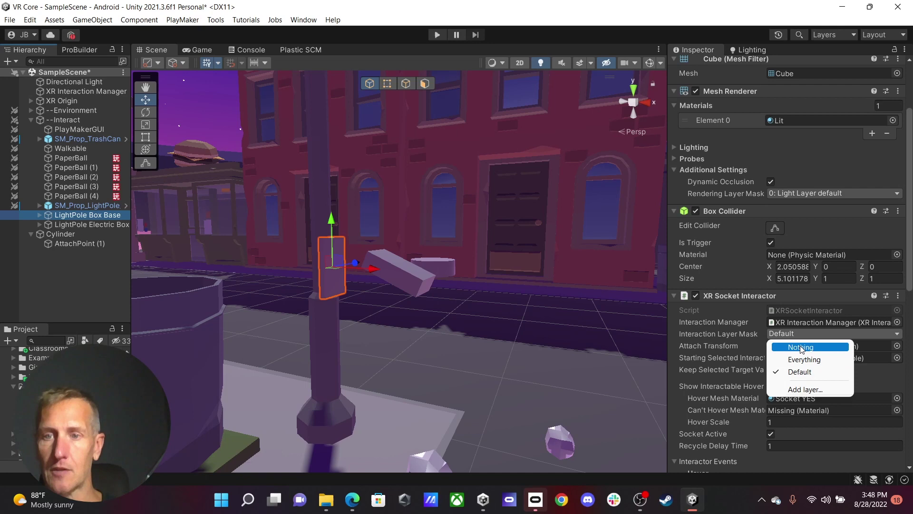
Name User Layer 1 'Light Socket' and return to LightPole Box Base
click(804, 389)
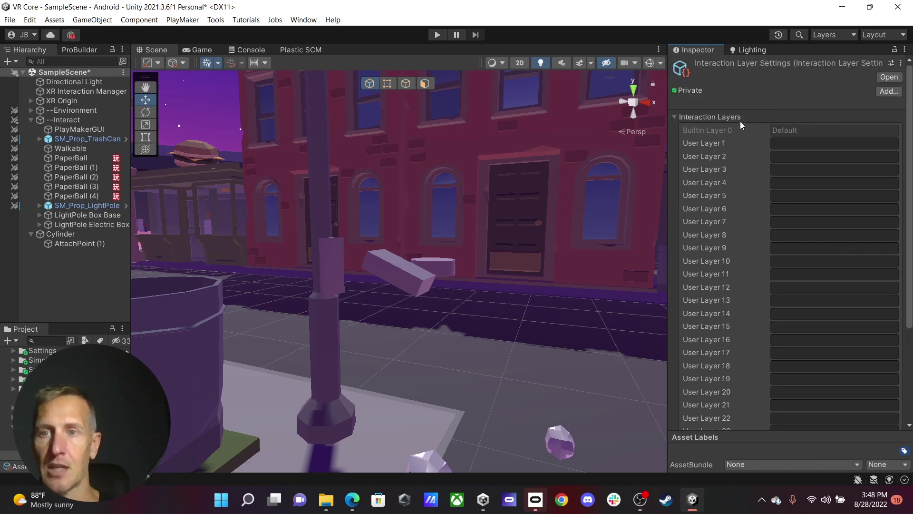
click(753, 141)
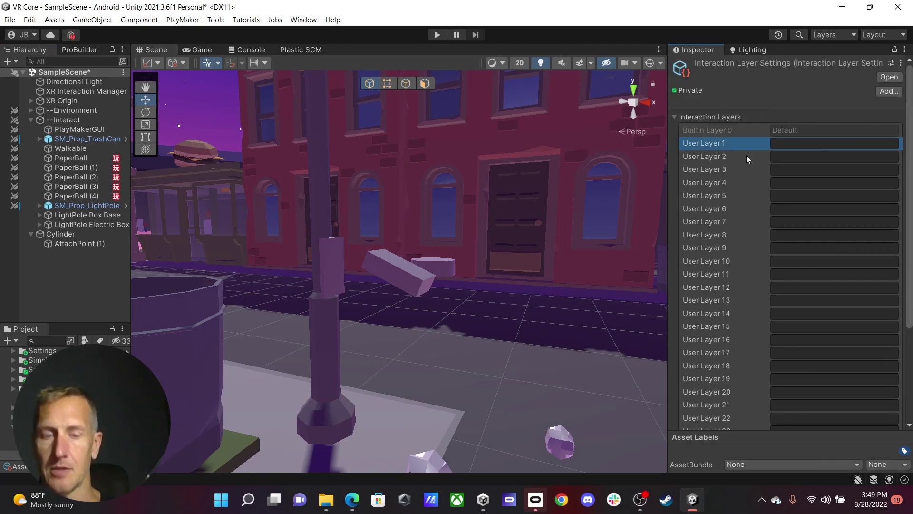
click(784, 146)
text(Light Socket)
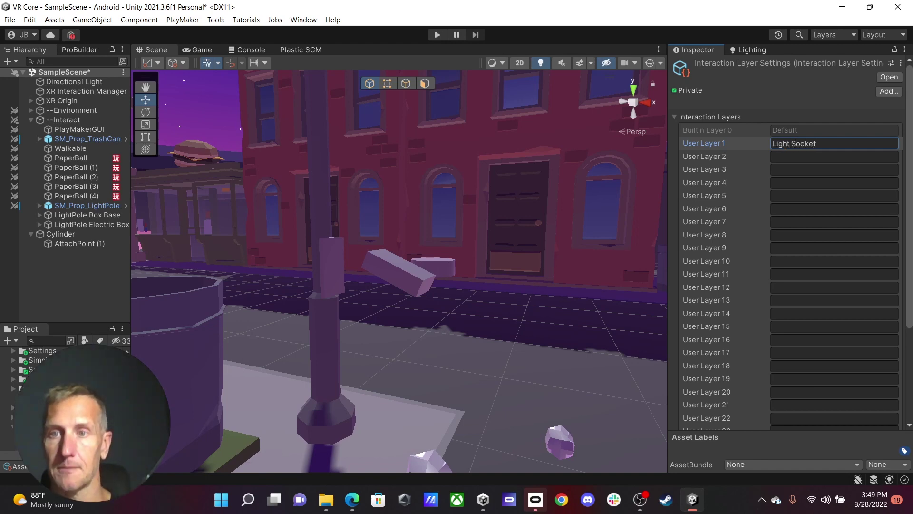
click(79, 215)
scroll(728, 306, down, 3)
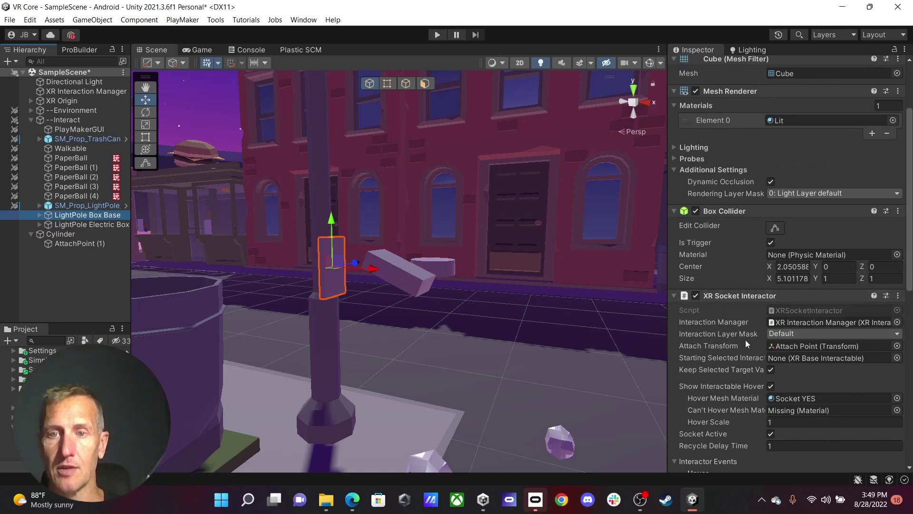
Set the box base socket's layer mask to Nothing, then Light Socket only; select LightPole Electric Box
click(797, 333)
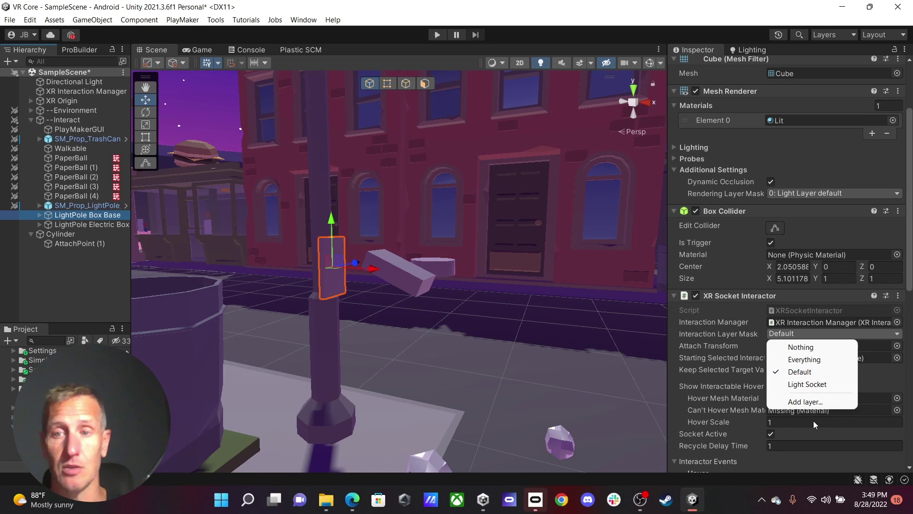
click(822, 352)
click(799, 336)
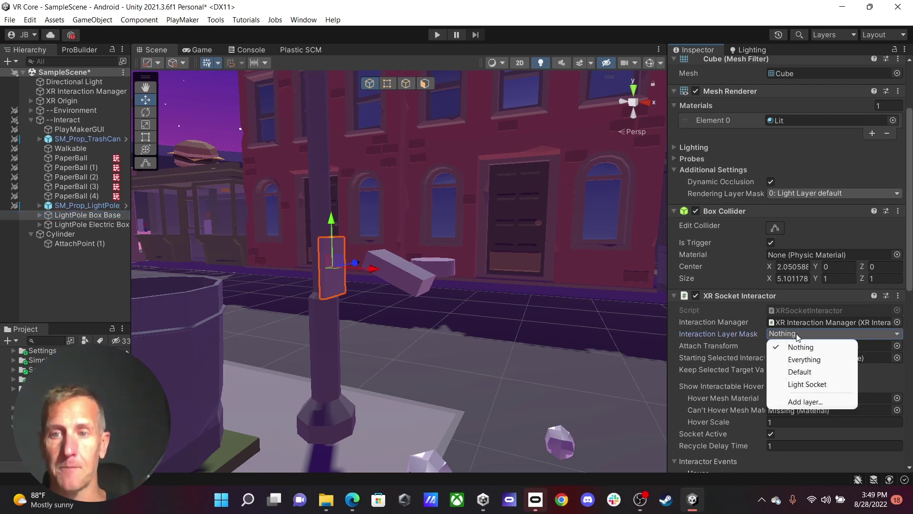
click(803, 385)
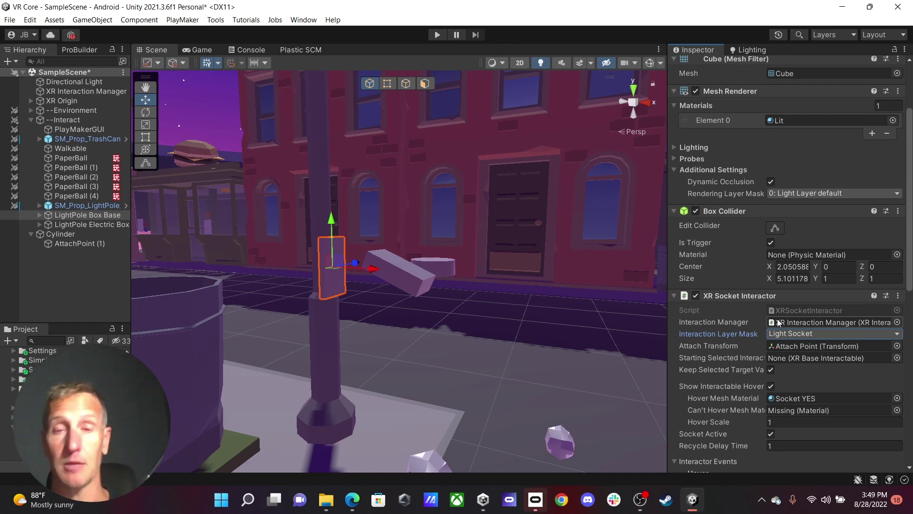
click(403, 270)
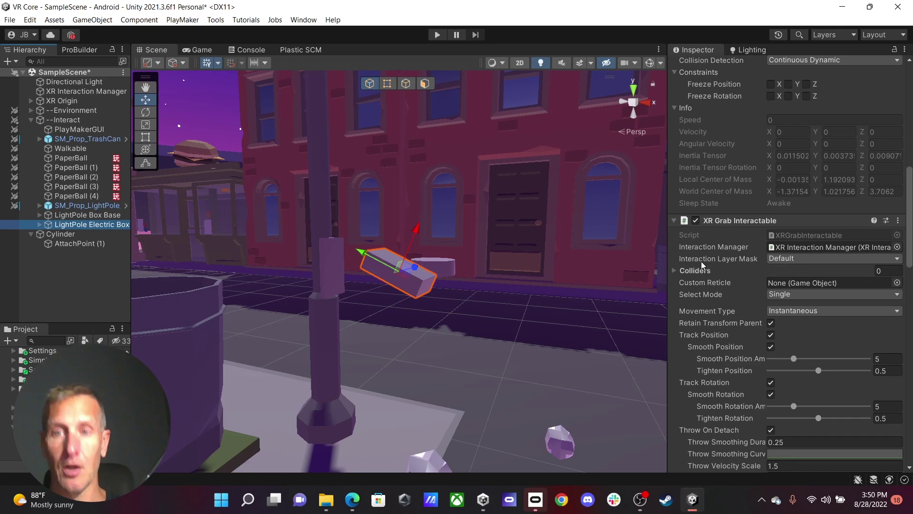
Set the electric box's XR Grab Interactable layer mask to Nothing, then Light Socket
click(799, 259)
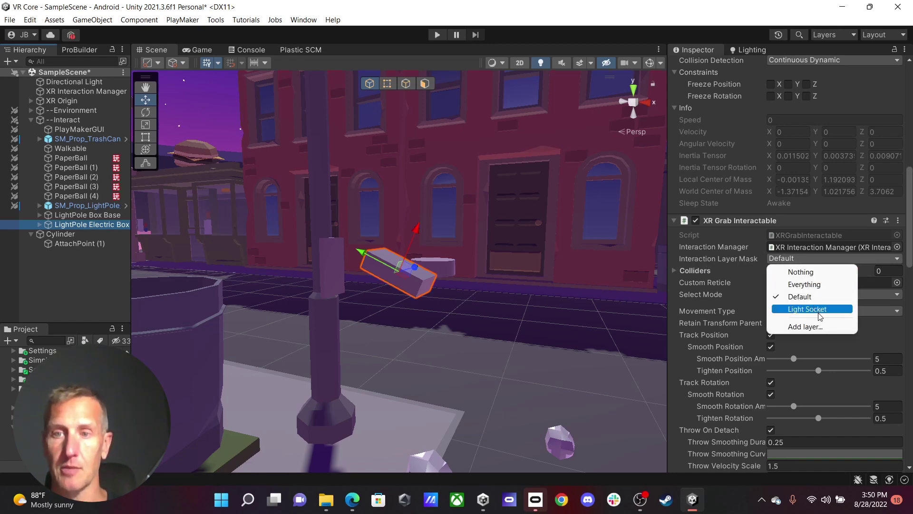
click(809, 274)
click(775, 259)
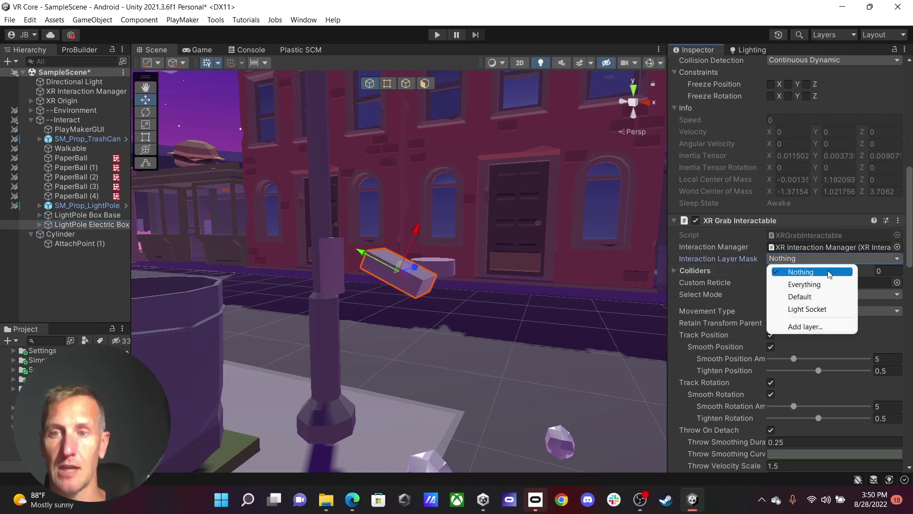
click(812, 308)
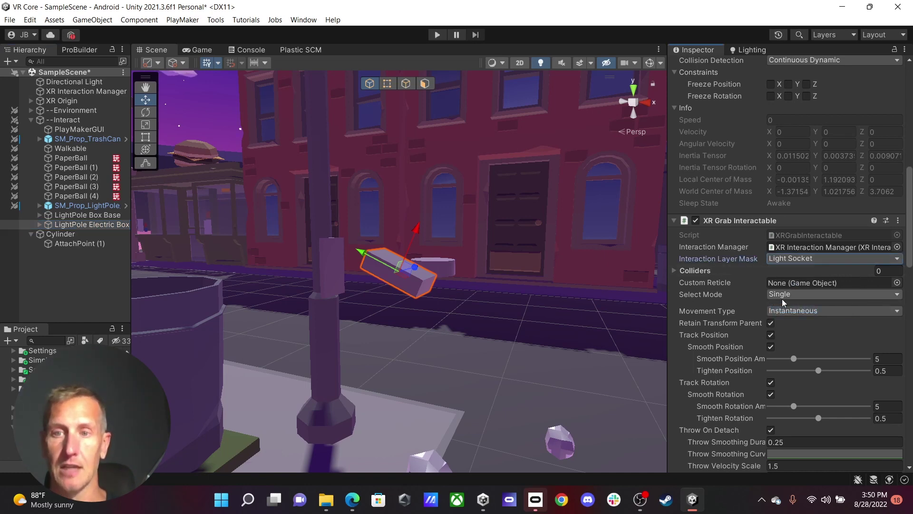
Enter play mode to try the electric box in the socket with the VR headset
click(438, 34)
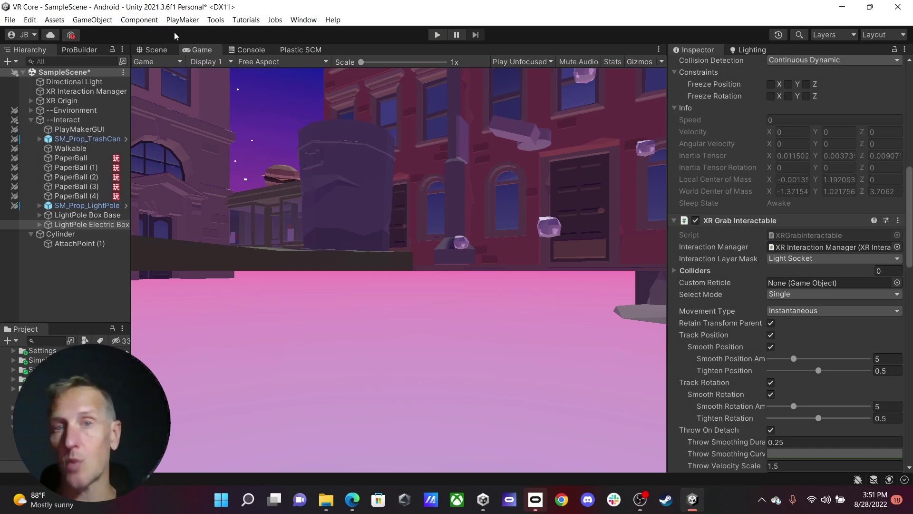
Delete Socket YES from the LightPole Box Base socket's Hover Mesh Material
click(69, 217)
scroll(778, 229, down, 3)
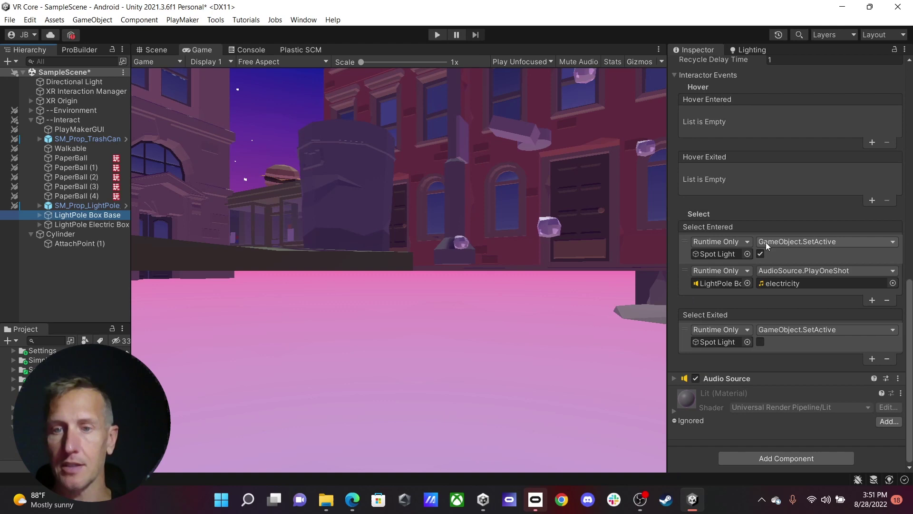
scroll(787, 270, up, 3)
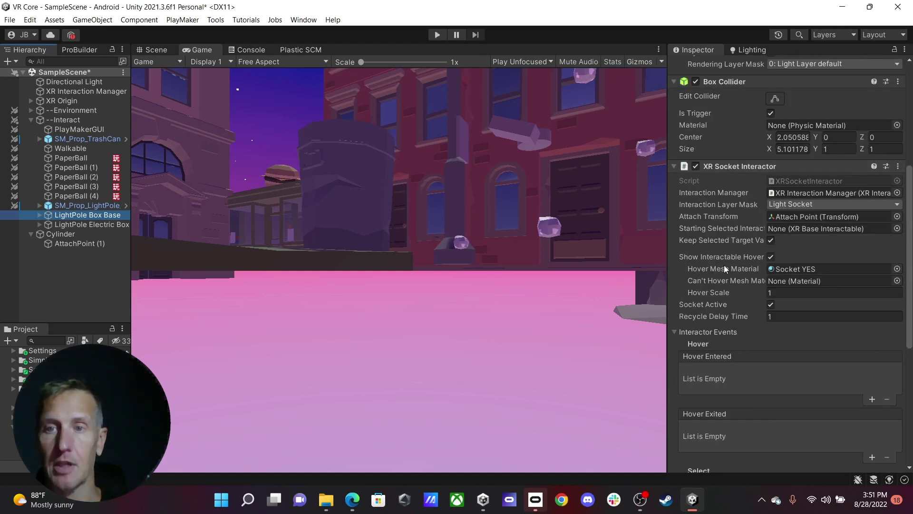
click(750, 270)
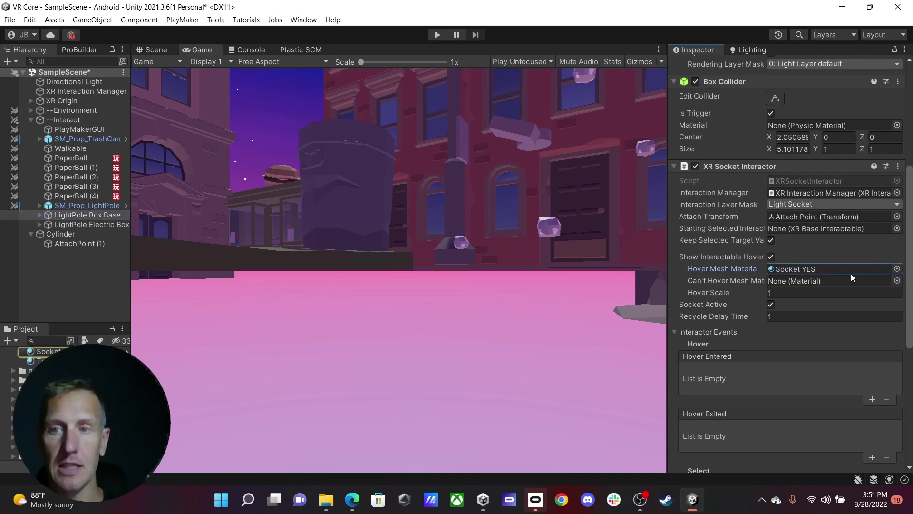
key(Delete)
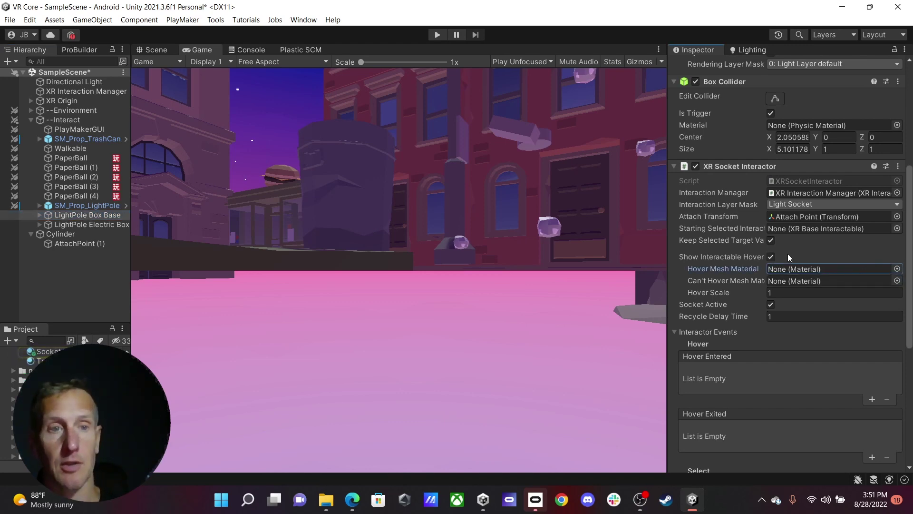
scroll(42, 364, down, 3)
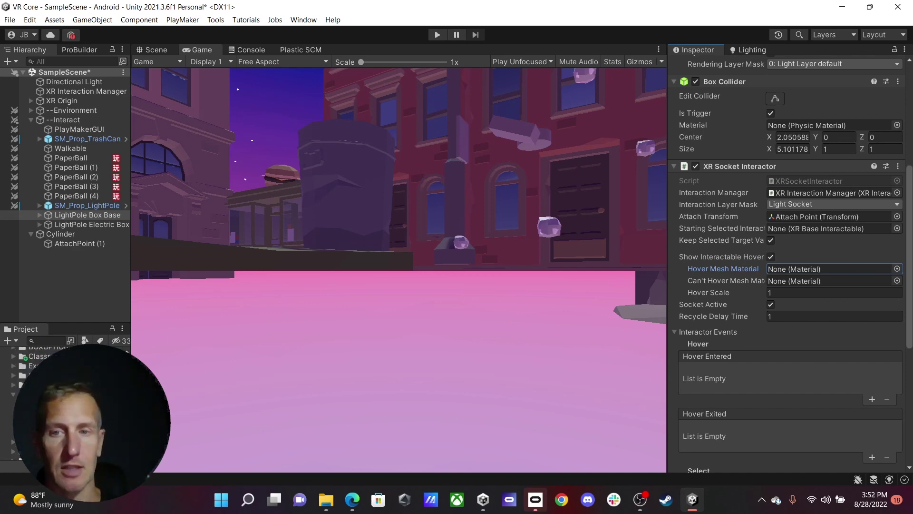
click(43, 386)
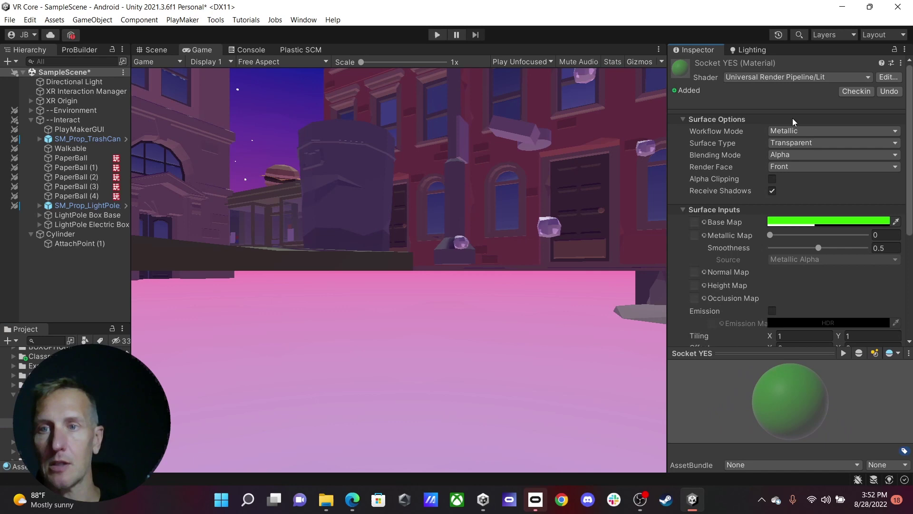
click(797, 223)
click(821, 435)
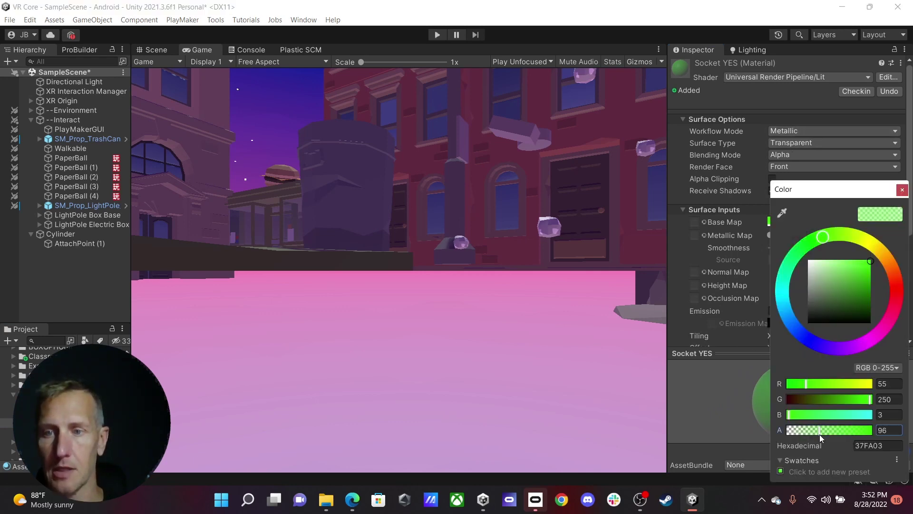
click(903, 191)
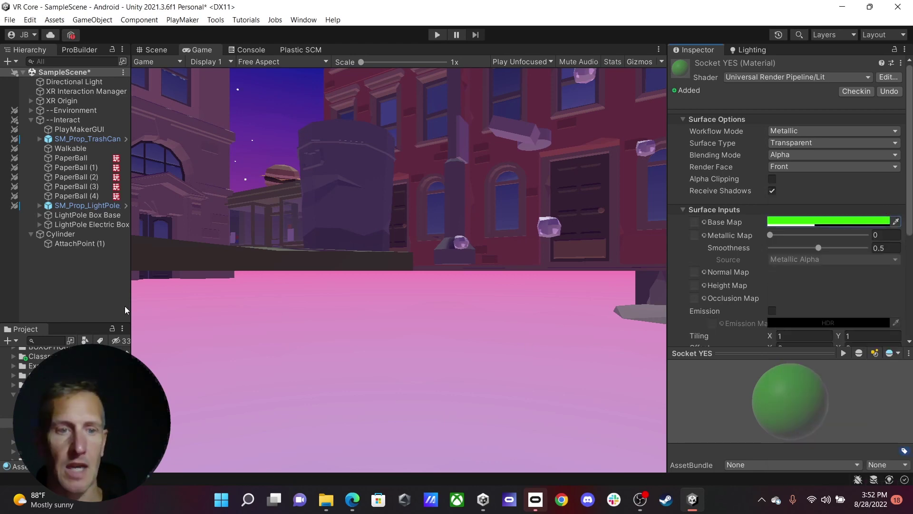
Drag Socket YES from the Project window into LightPole Box Base's Hover Mesh Material
click(79, 215)
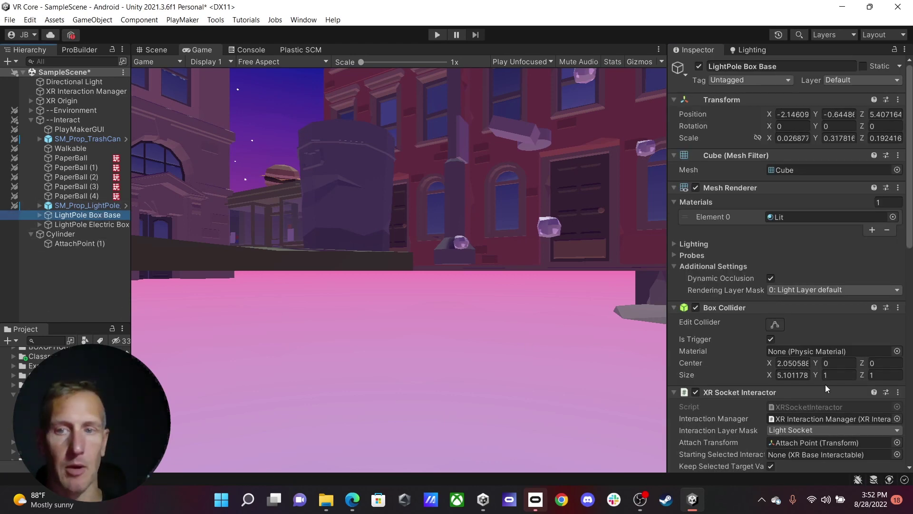
scroll(799, 421, down, 1)
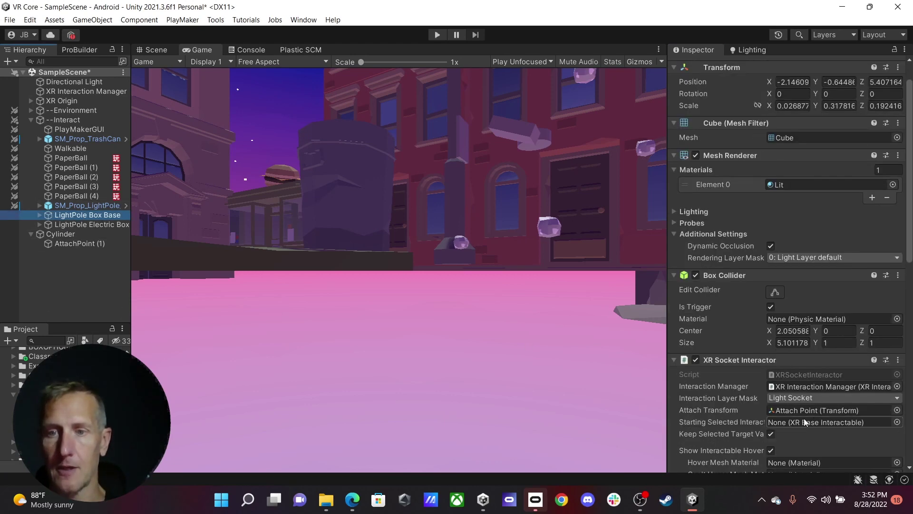
scroll(737, 422, down, 2)
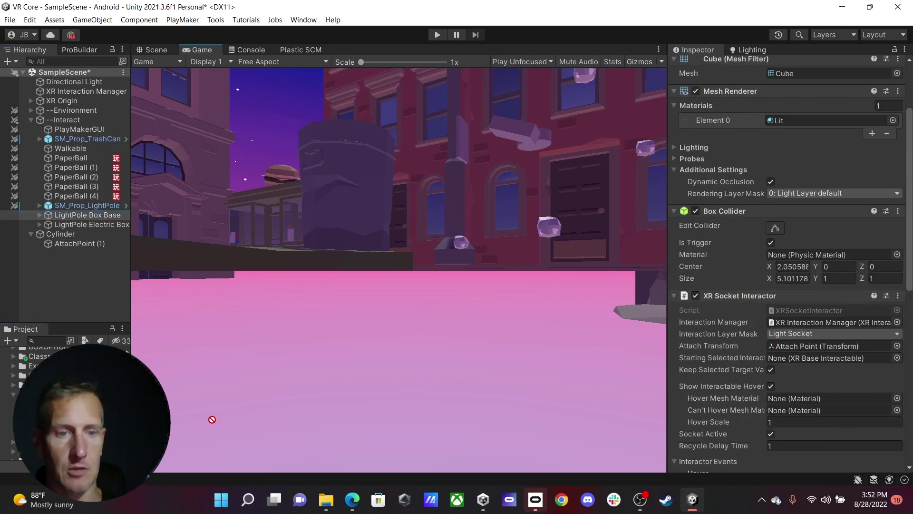
drag(58, 357, 827, 398)
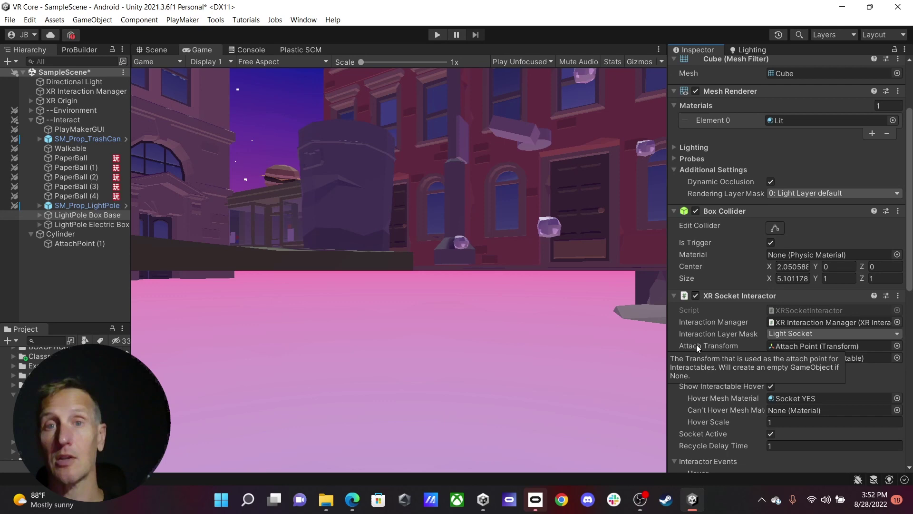